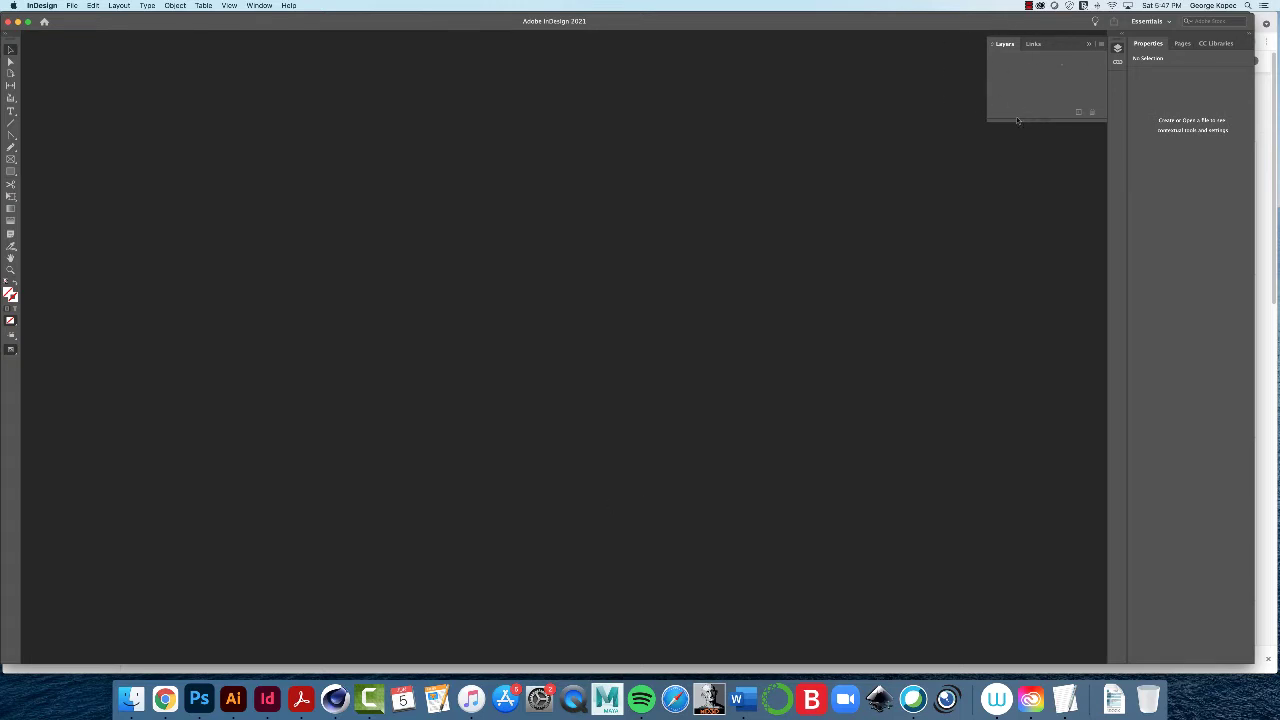
Step: Browse from Intro to Graphic Design into indesign set up exercise and its _resources folder
{"action": "left_click", "coordinate": [138, 702]}
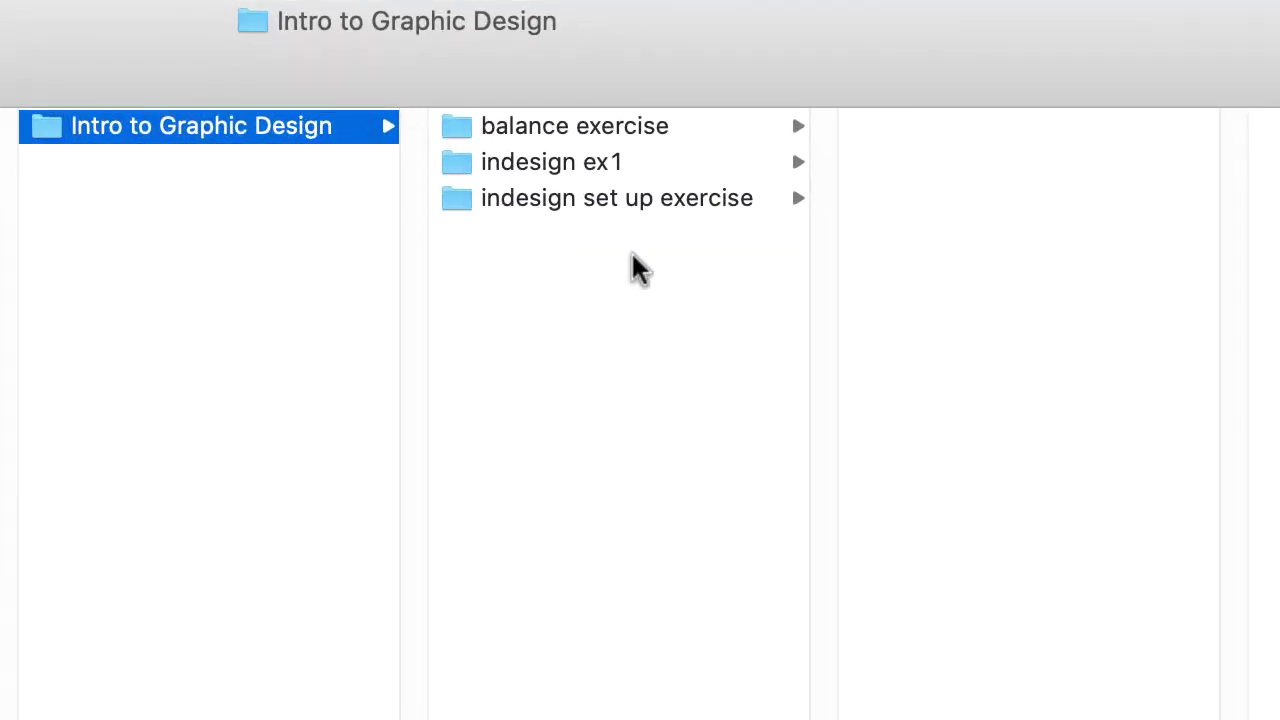
{"action": "left_click", "coordinate": [462, 206]}
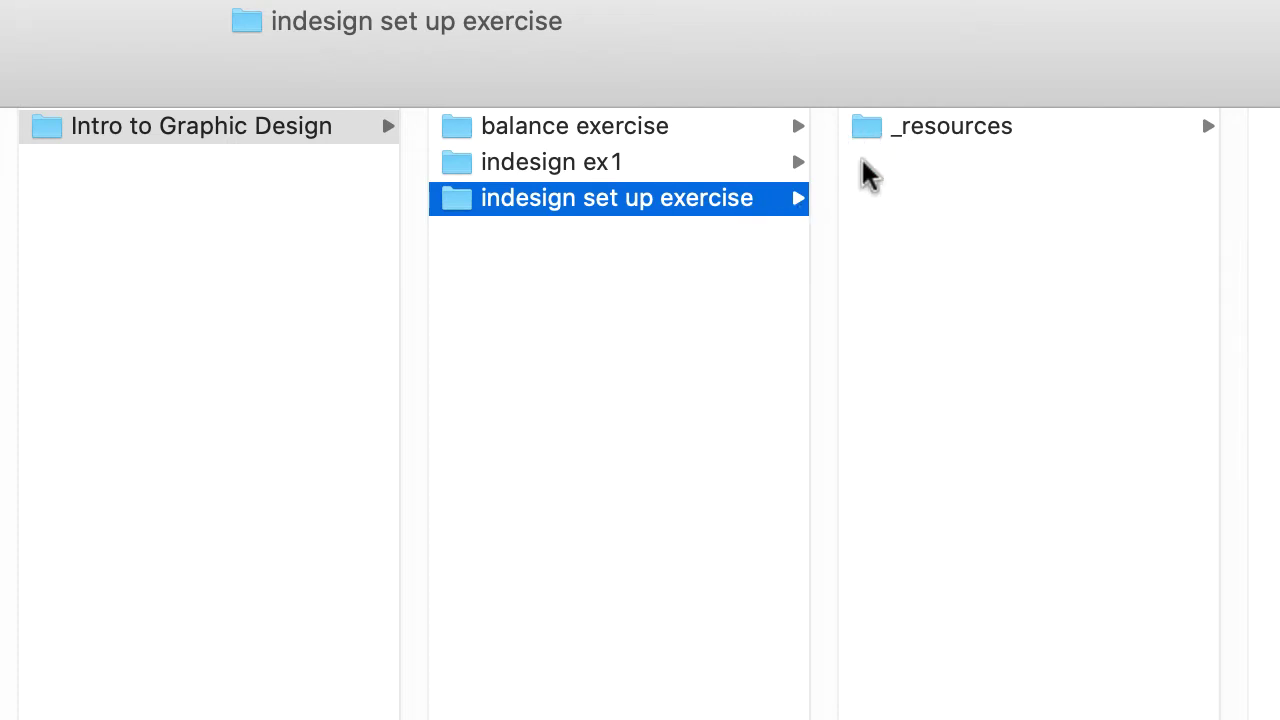
{"action": "left_click", "coordinate": [875, 130]}
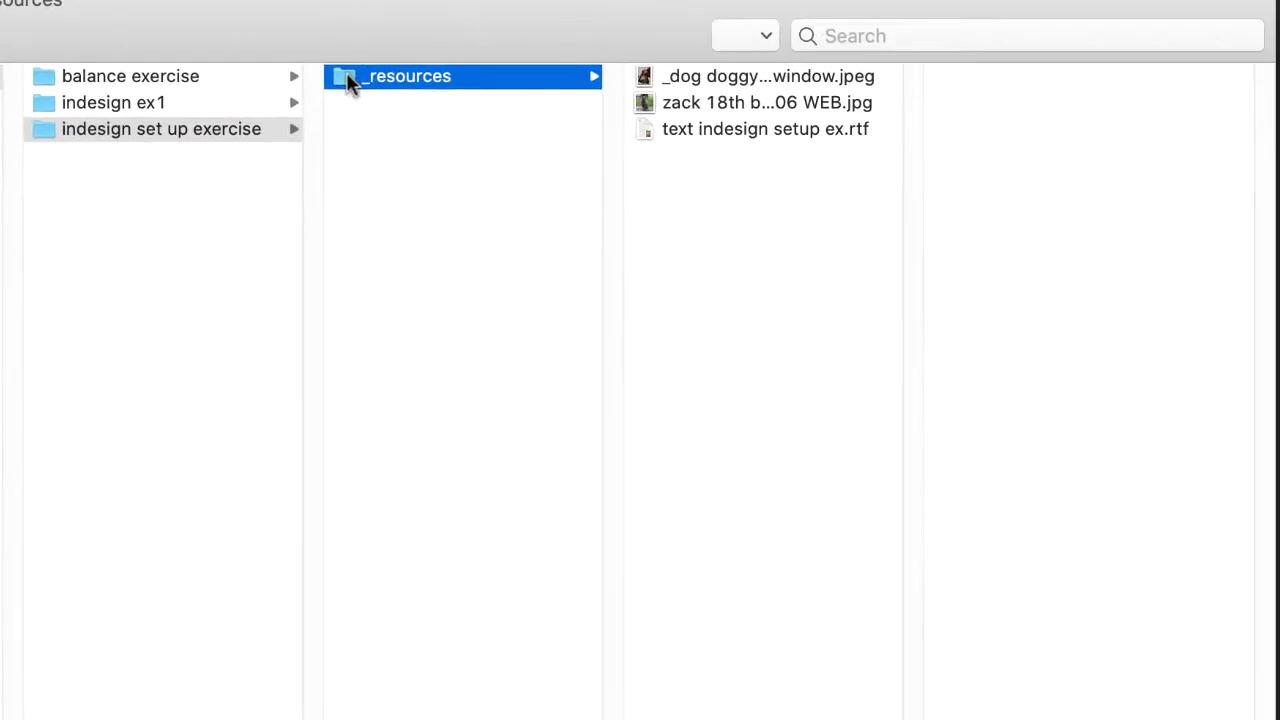
Step: Preview the dog photo, cat photo and placeholder text file in _resources
{"action": "left_click", "coordinate": [777, 77]}
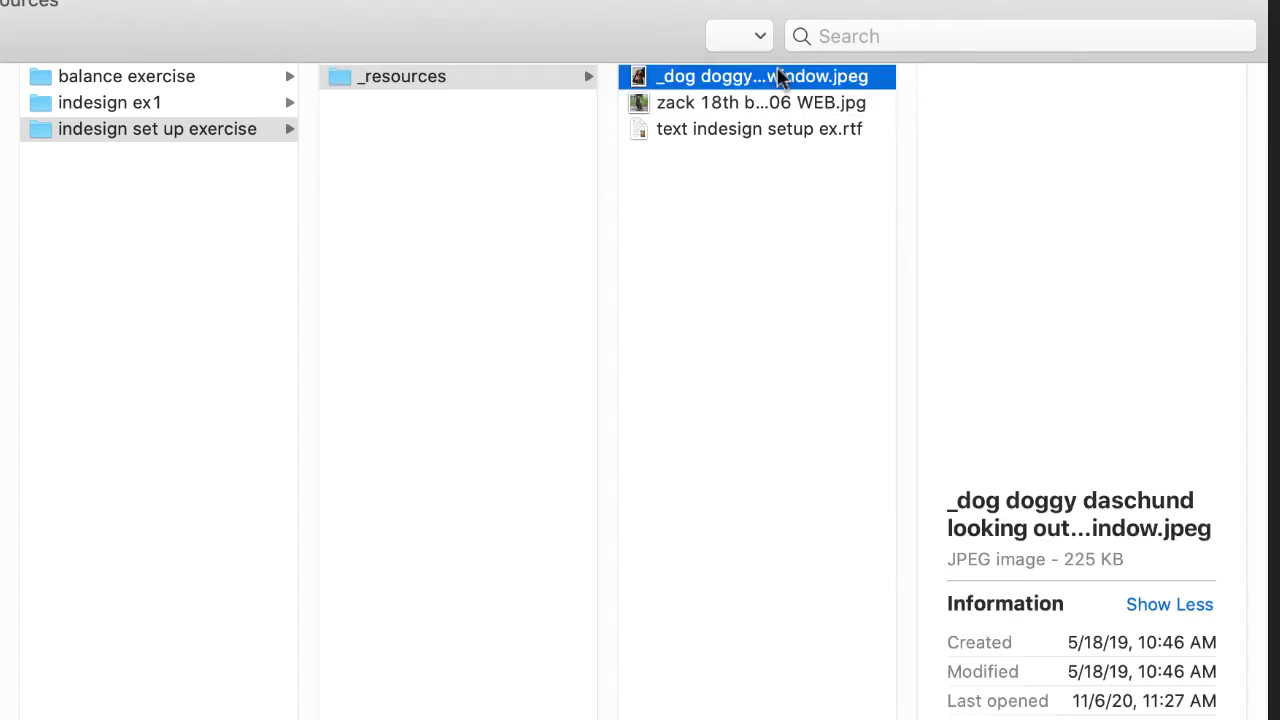
{"action": "left_click", "coordinate": [745, 100]}
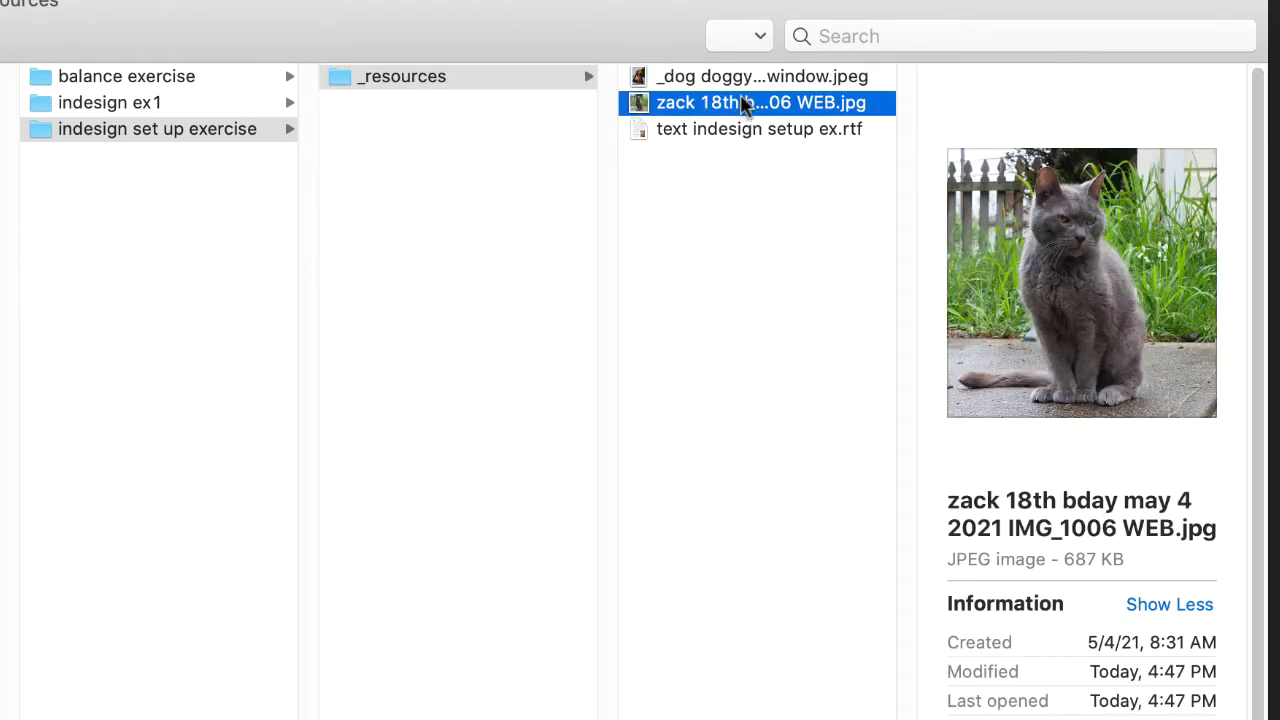
{"action": "left_click", "coordinate": [737, 79]}
{"action": "left_click", "coordinate": [736, 104]}
{"action": "left_click", "coordinate": [737, 130]}
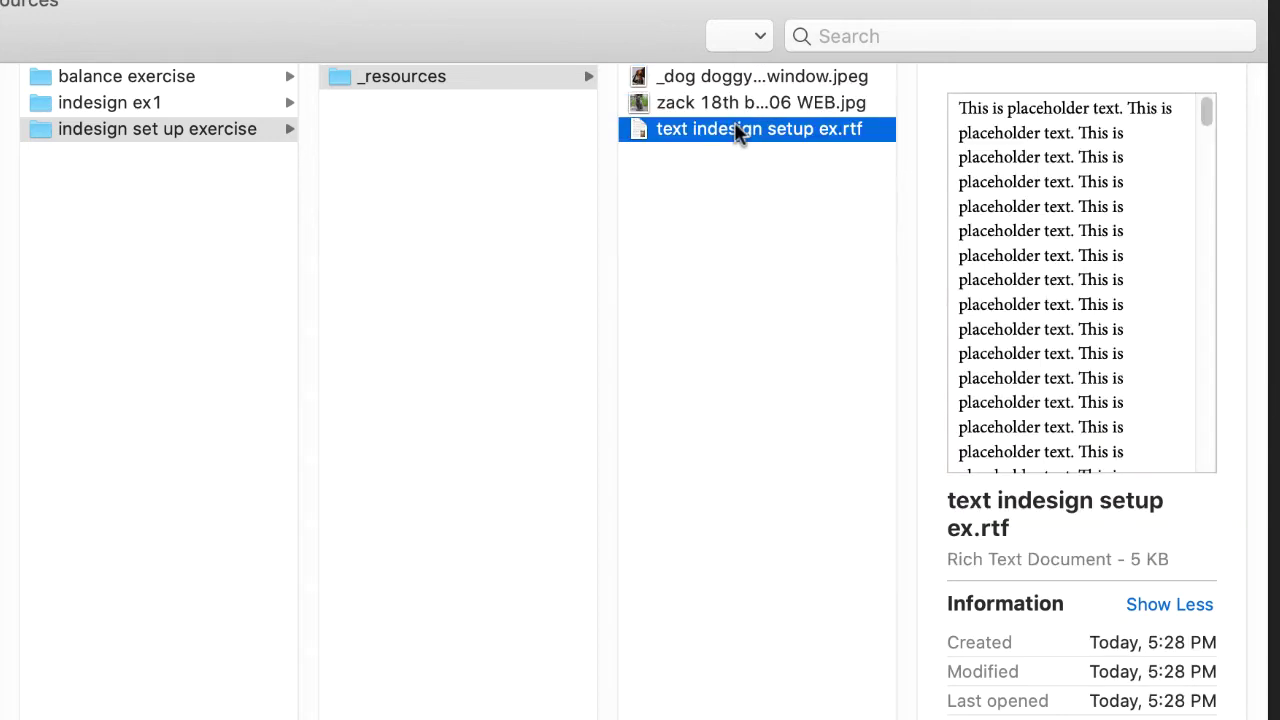
{"action": "left_click", "coordinate": [337, 77]}
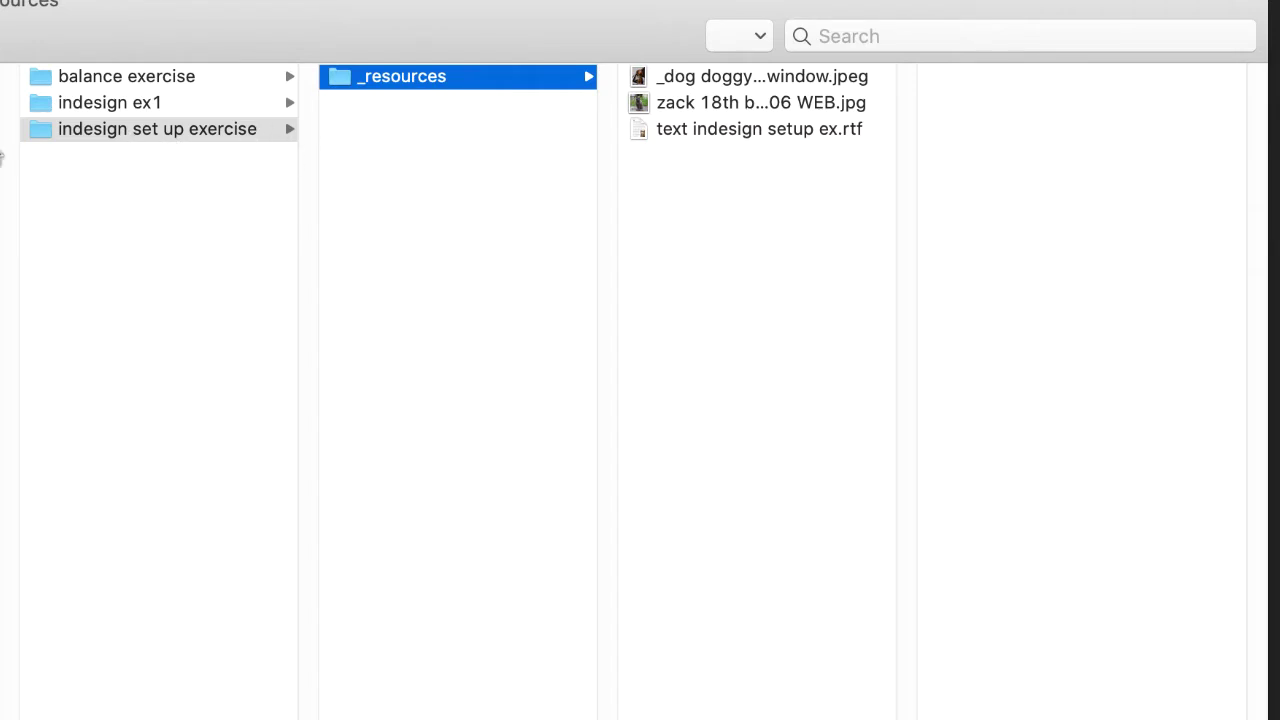
Step: Toggle between the _resources folder and indesign set up exercise, ending at indesign set up exercise
{"action": "left_click", "coordinate": [45, 137]}
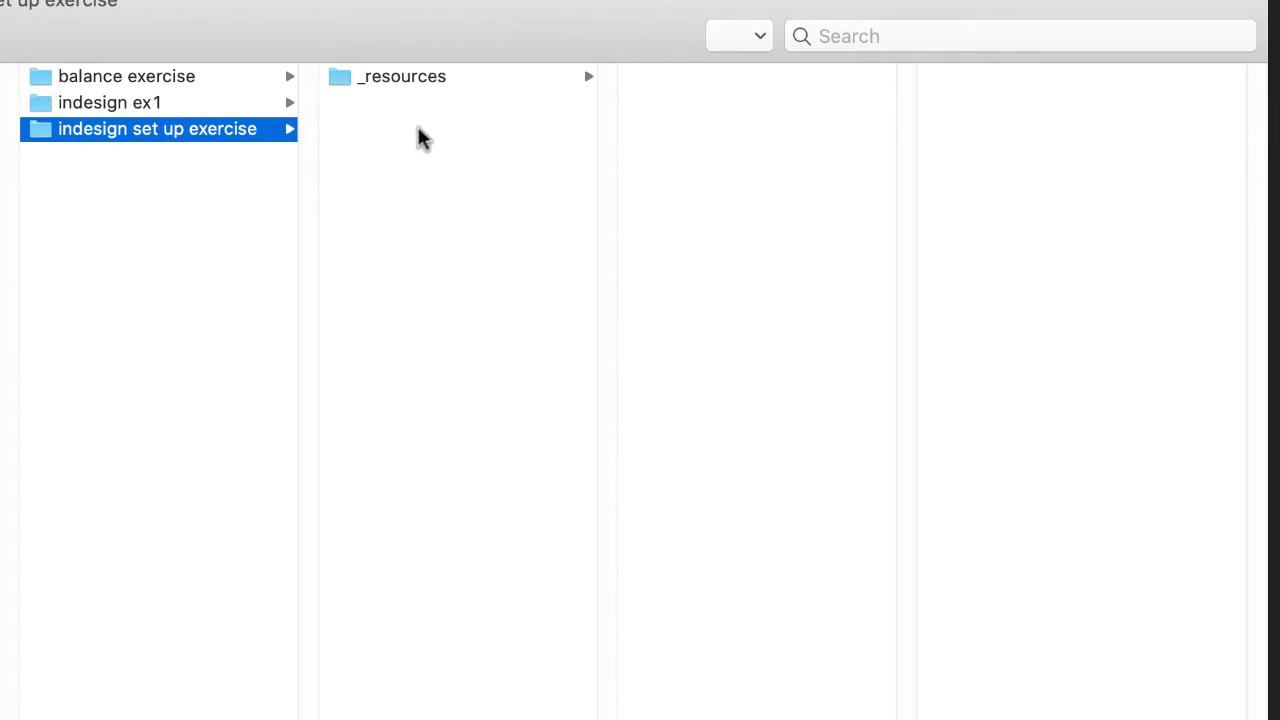
{"action": "left_click", "coordinate": [342, 80]}
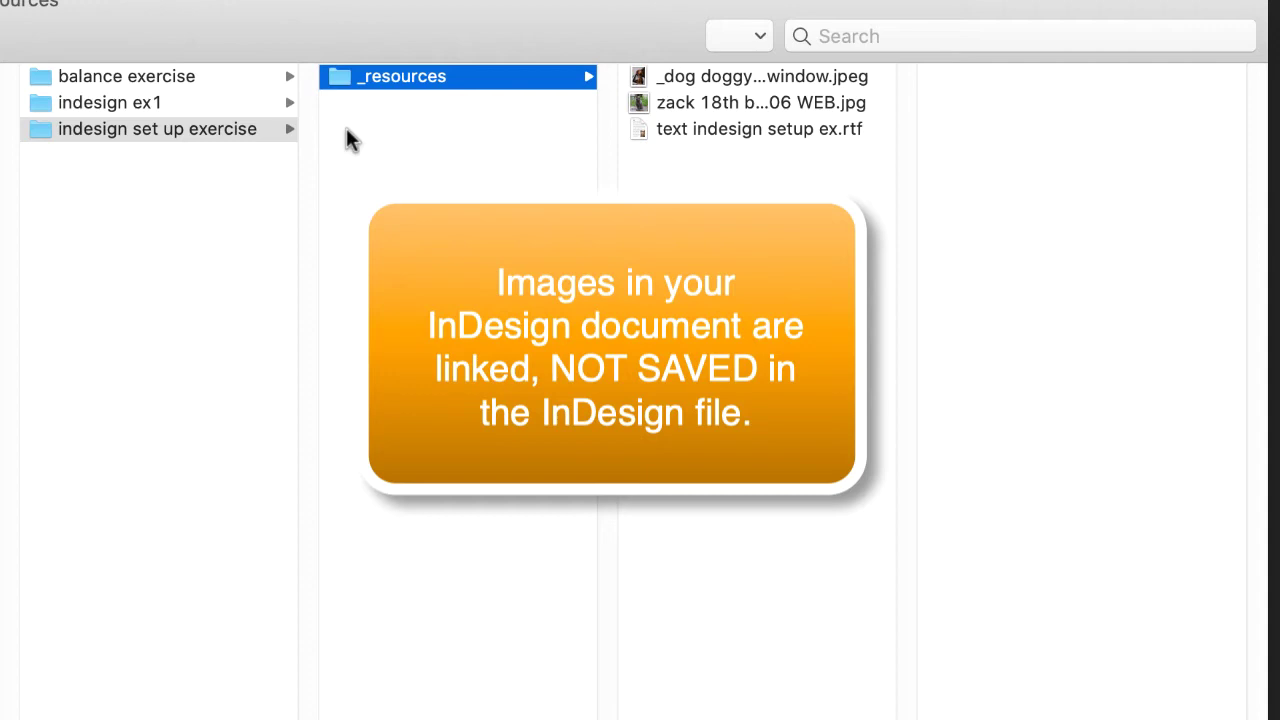
{"action": "left_click", "coordinate": [28, 135]}
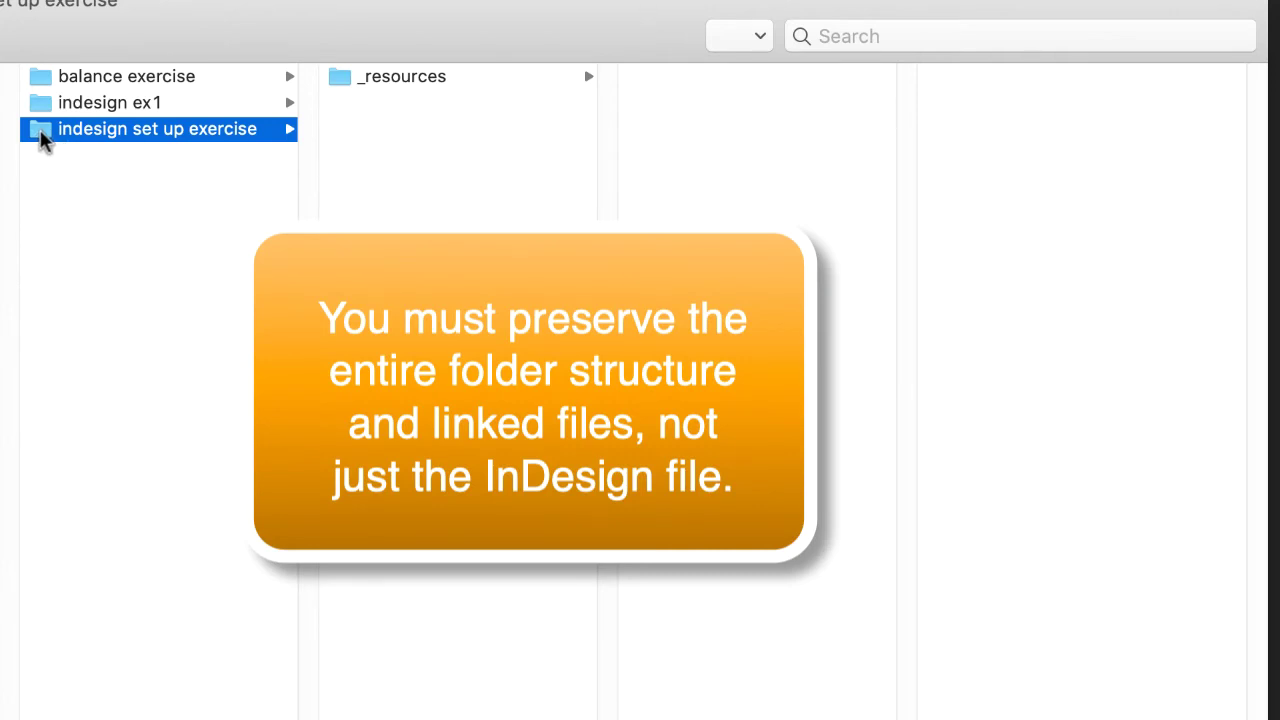
{"action": "left_click", "coordinate": [338, 80]}
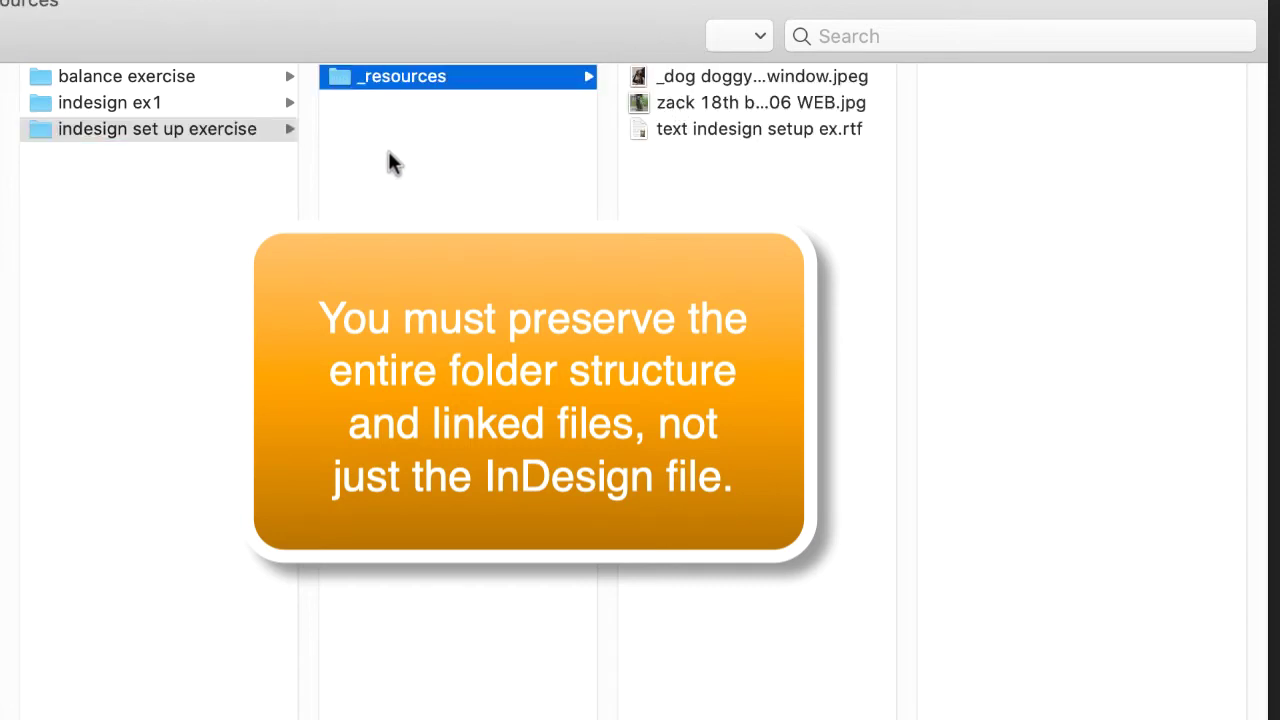
{"action": "left_click", "coordinate": [34, 131]}
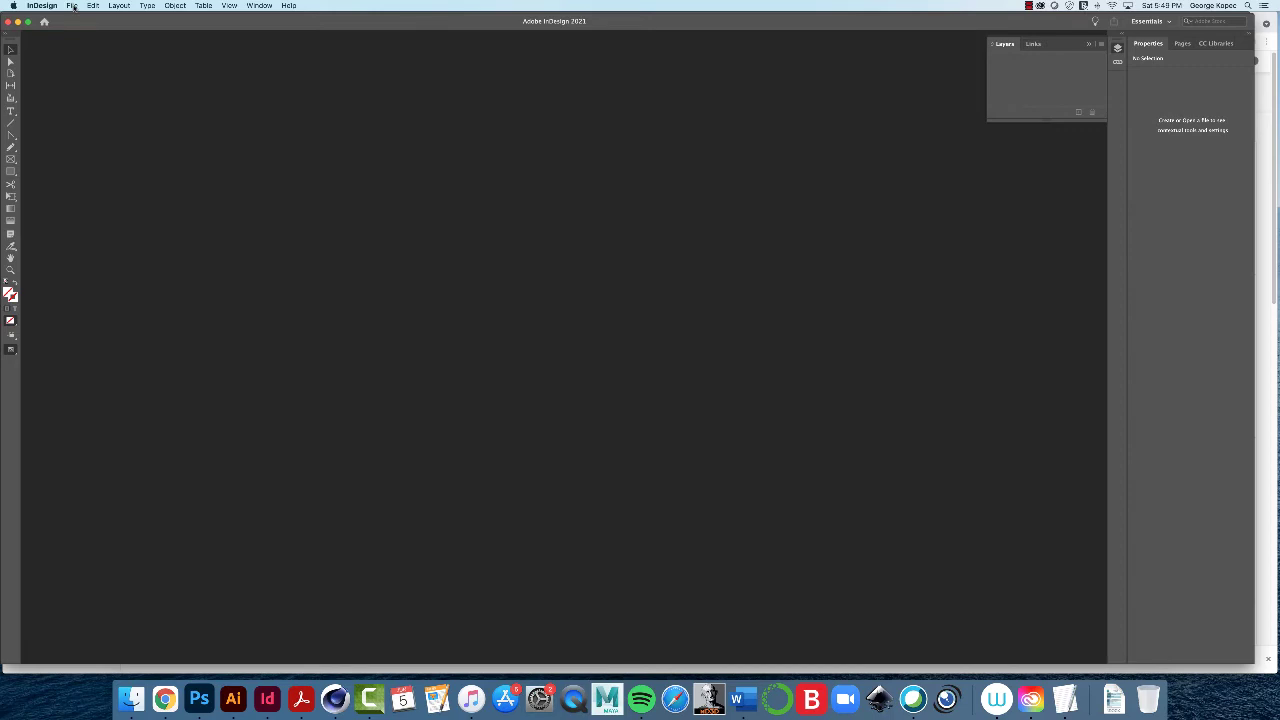
Step: Create a blank Letter print document (8.5 × 11 in) with Inches as the units
{"action": "left_click", "coordinate": [73, 7]}
{"action": "mouse_move", "coordinate": [84, 17]}
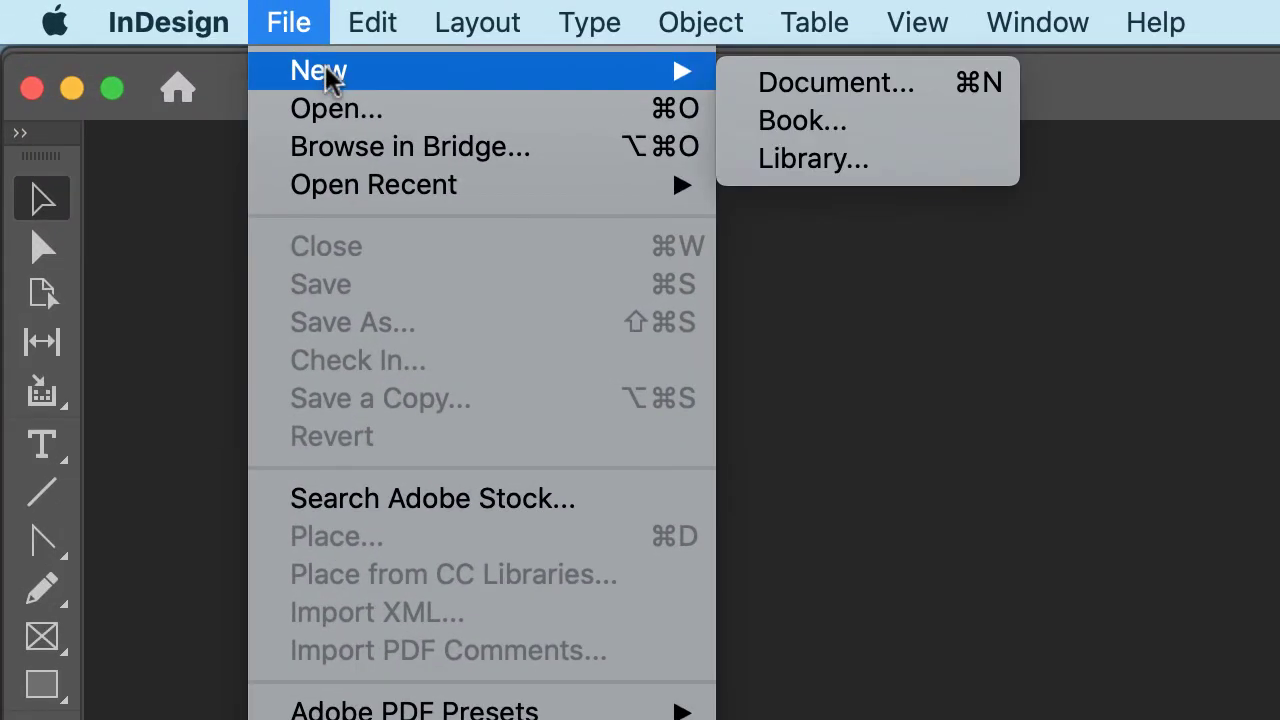
{"action": "left_click", "coordinate": [939, 81]}
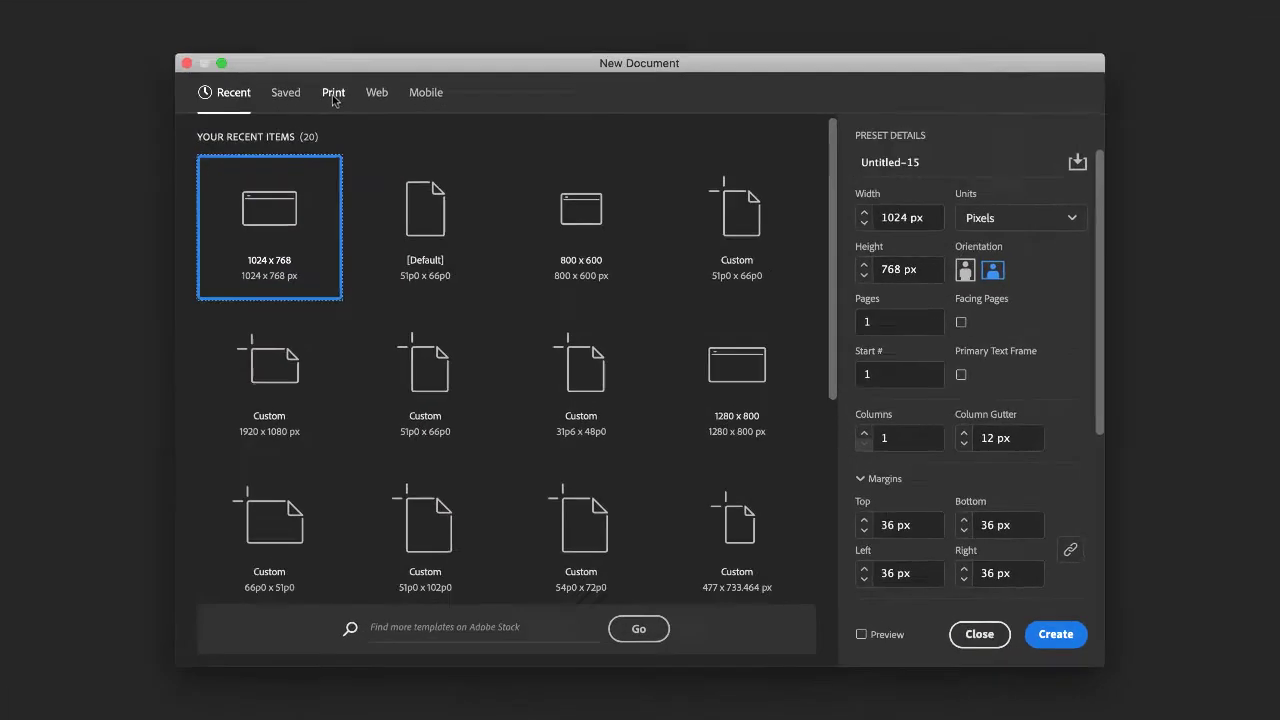
{"action": "left_click", "coordinate": [462, 191]}
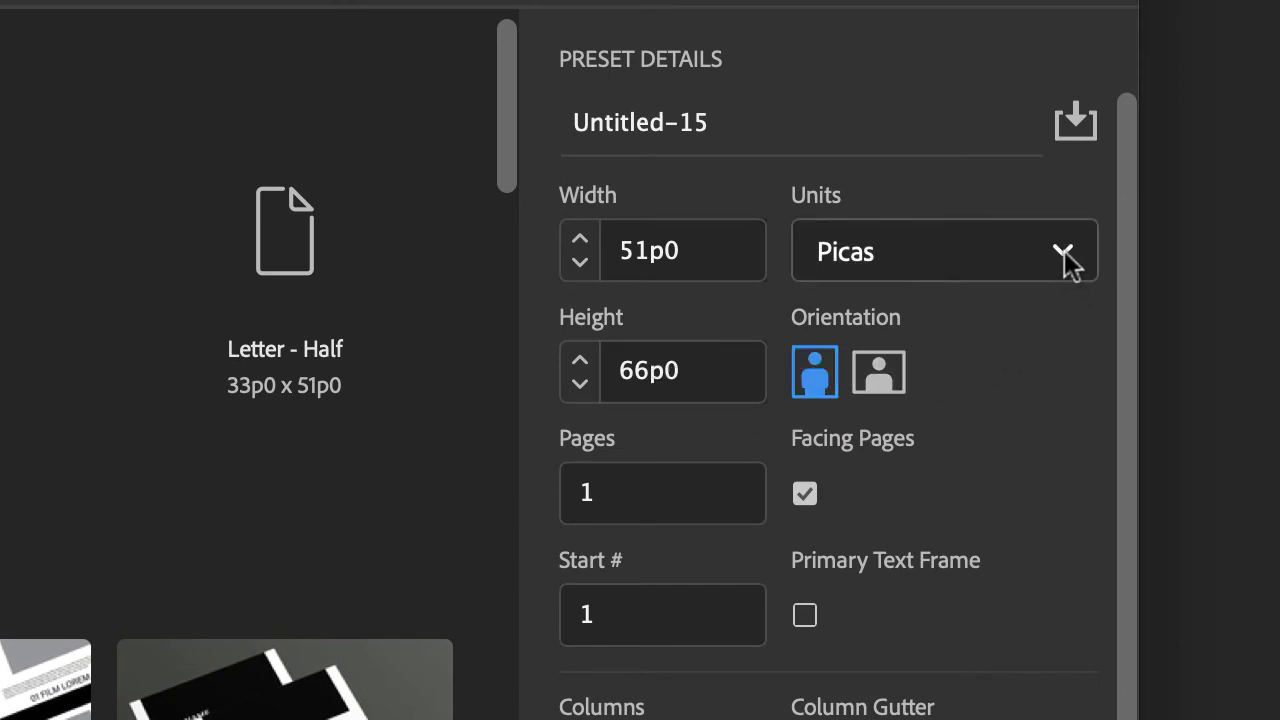
{"action": "left_click", "coordinate": [1063, 257]}
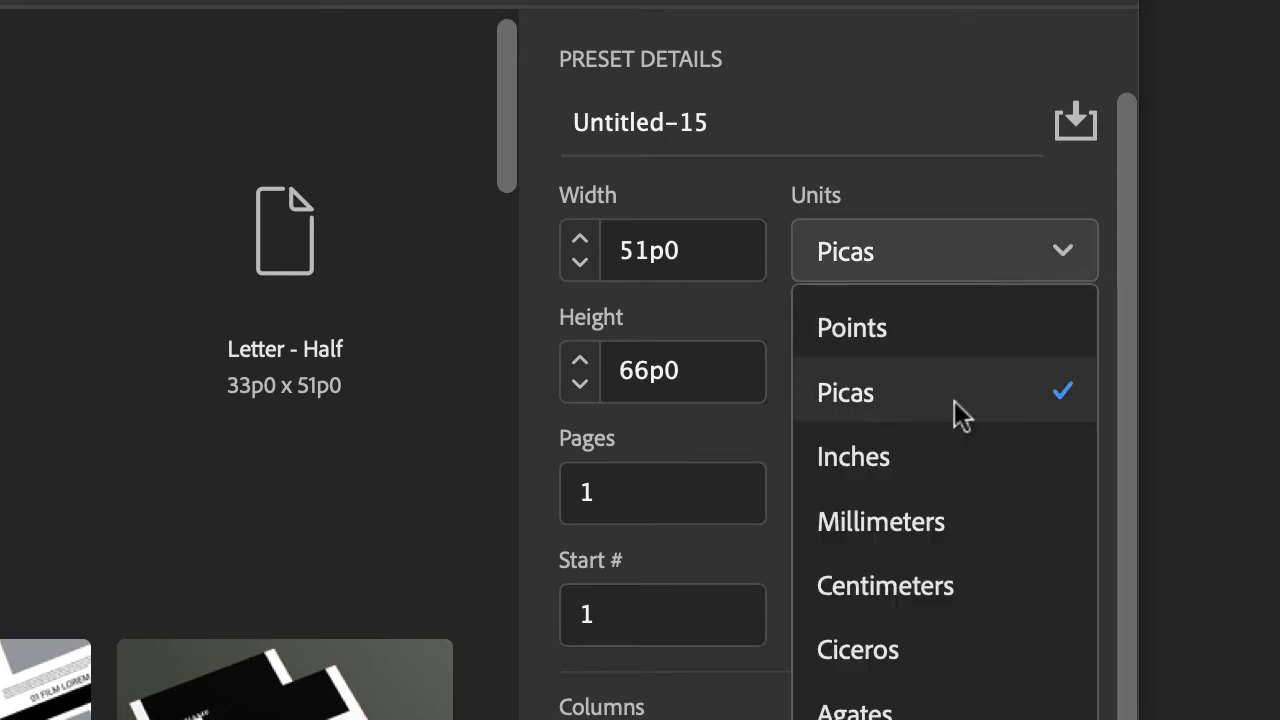
{"action": "left_click", "coordinate": [914, 477]}
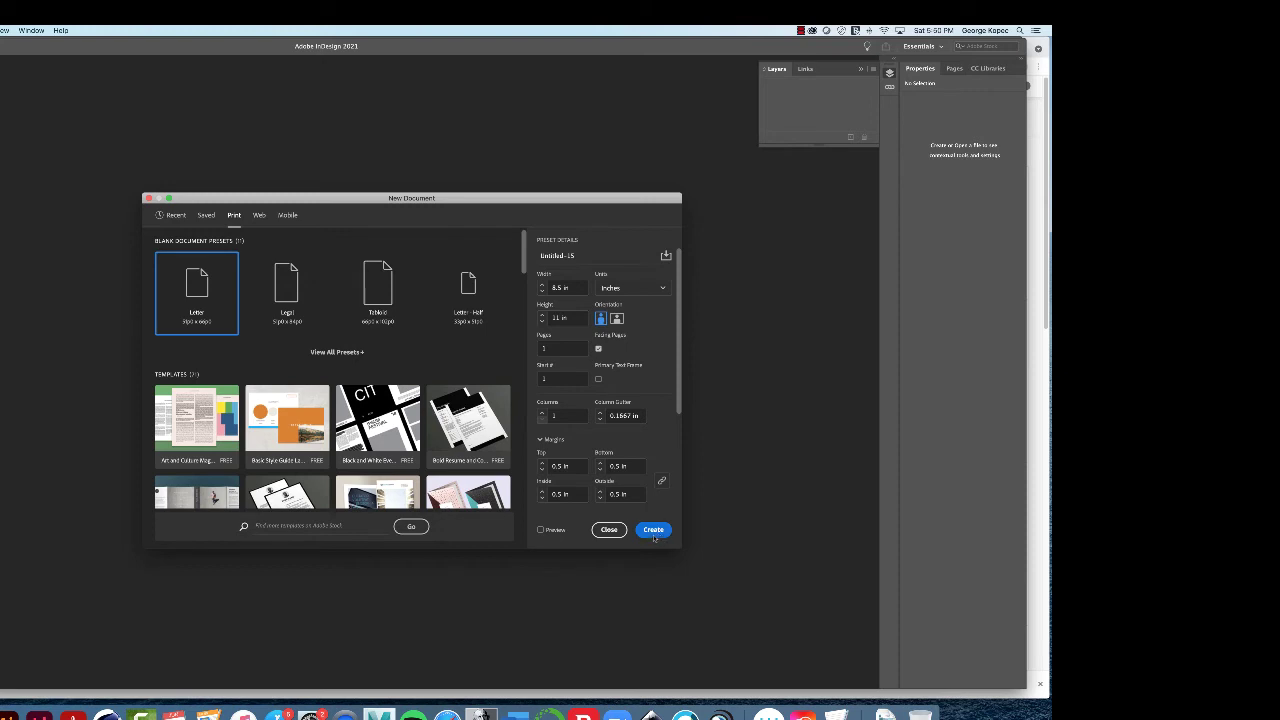
{"action": "left_click", "coordinate": [653, 535]}
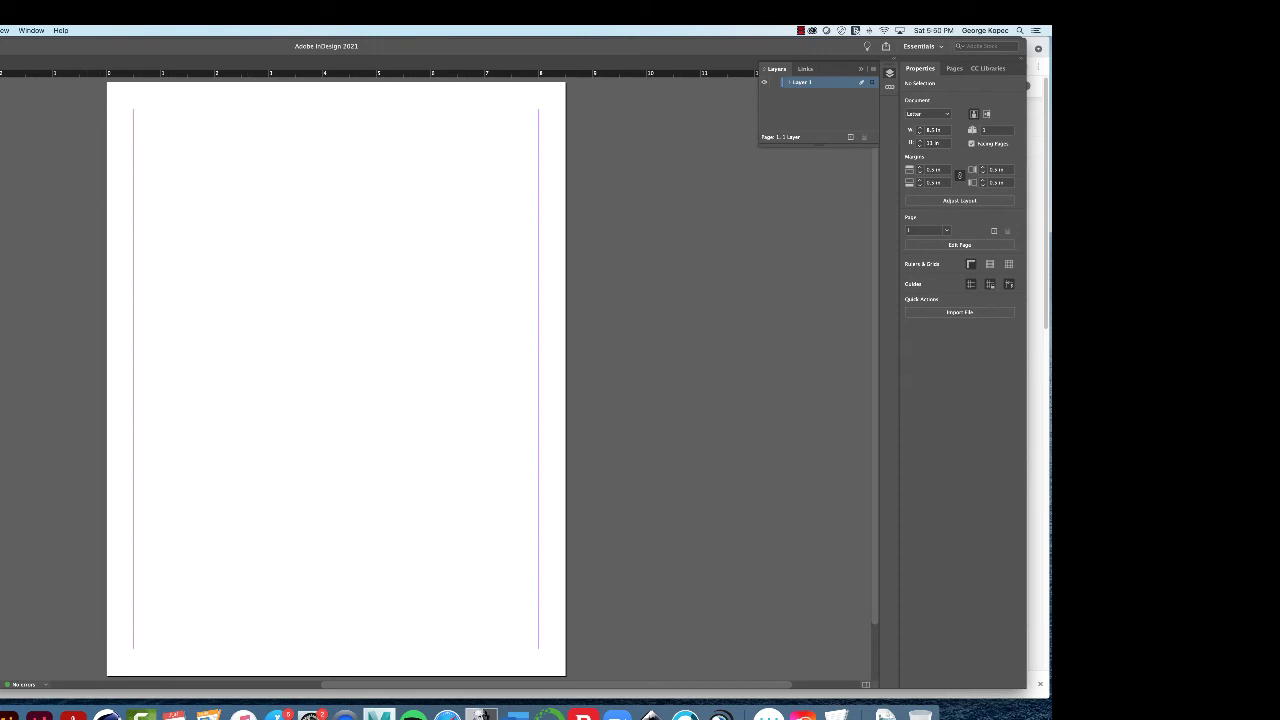
Step: In Save As, navigate through My School Stuff and Intro to Graphic Design to indesign set up exercise
{"action": "key", "text": "super+s"}
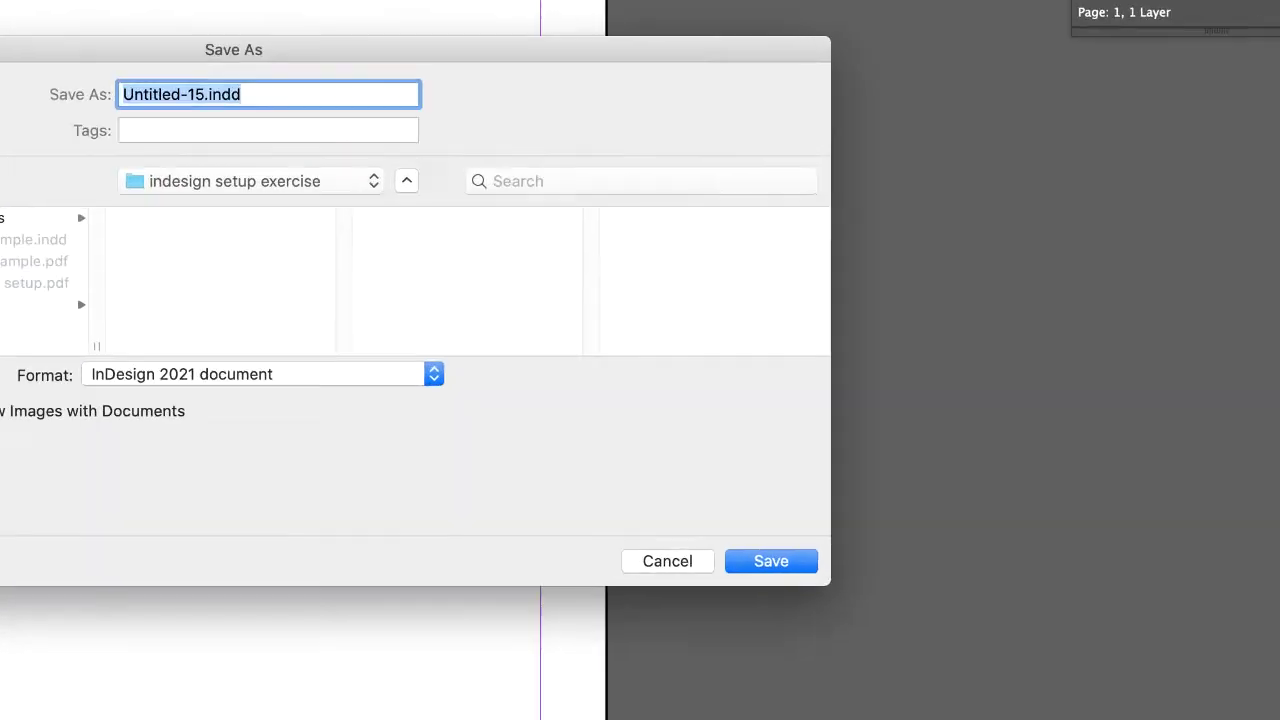
{"action": "key", "text": "super+d"}
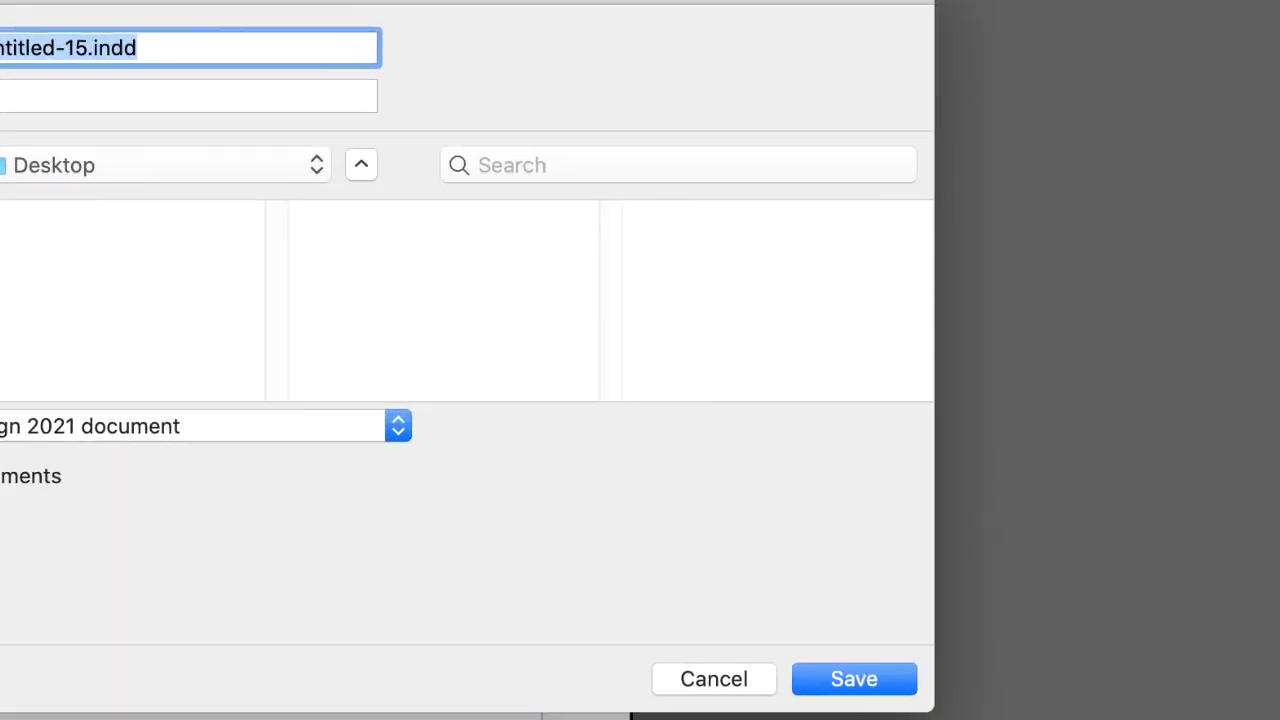
{"action": "left_click", "coordinate": [15, 208]}
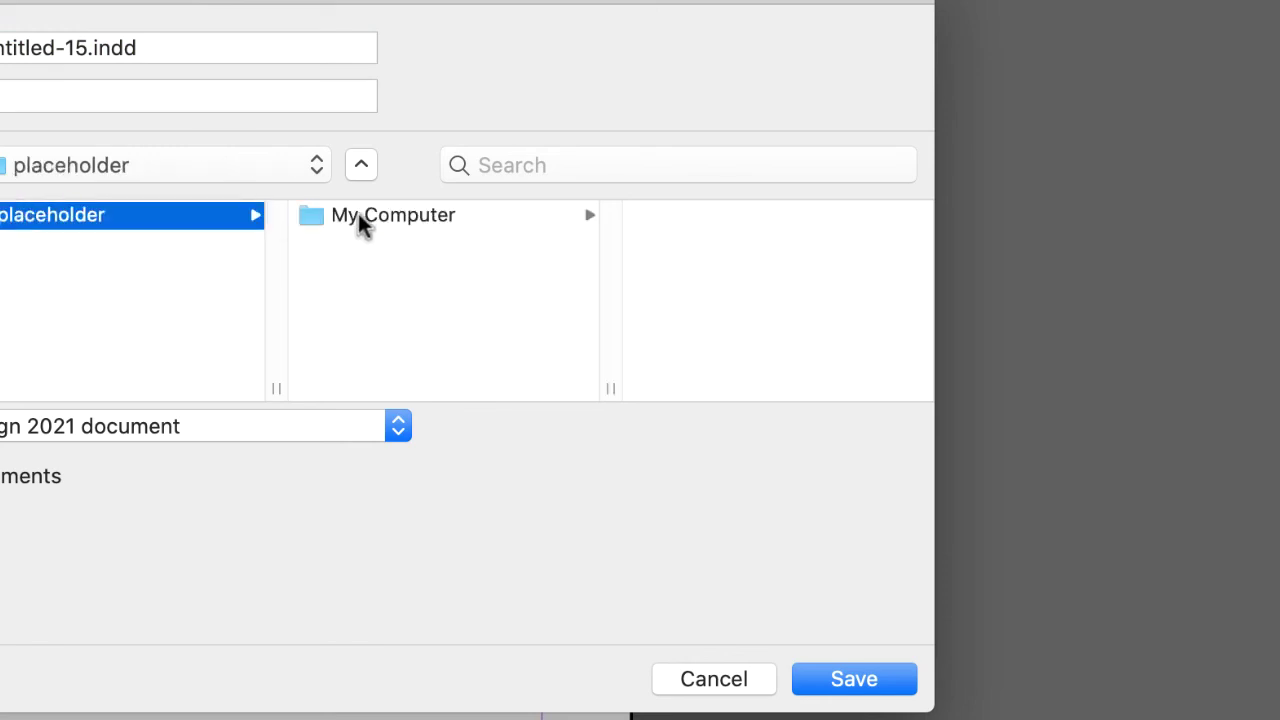
{"action": "left_click", "coordinate": [358, 215]}
{"action": "left_click", "coordinate": [650, 218]}
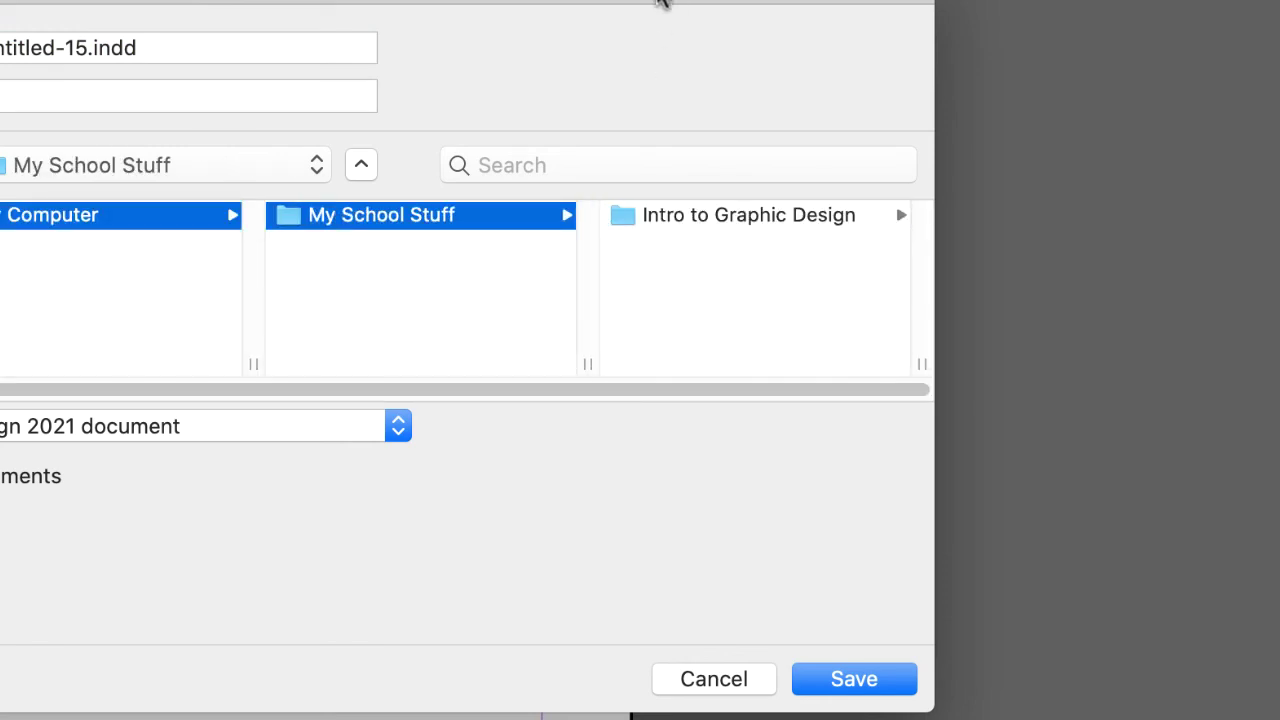
{"action": "left_click_drag", "start_coordinate": [660, 2], "coordinate": [180, 20]}
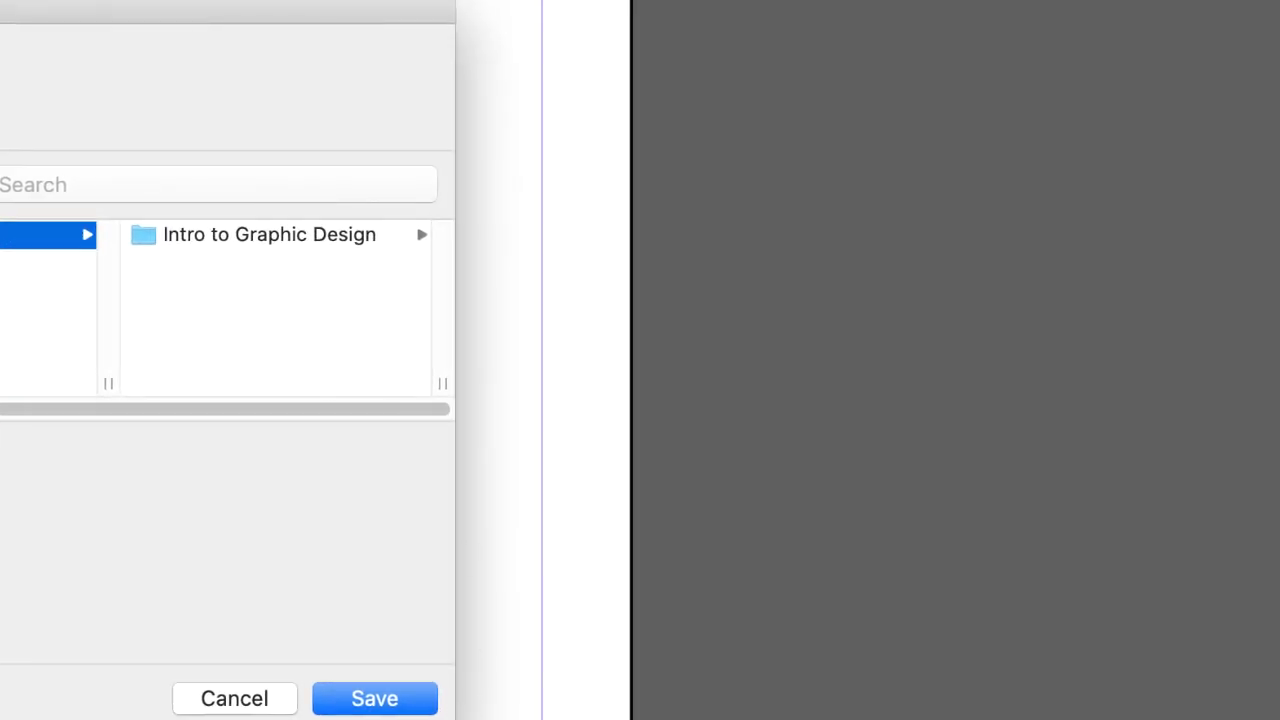
{"action": "left_click", "coordinate": [147, 242]}
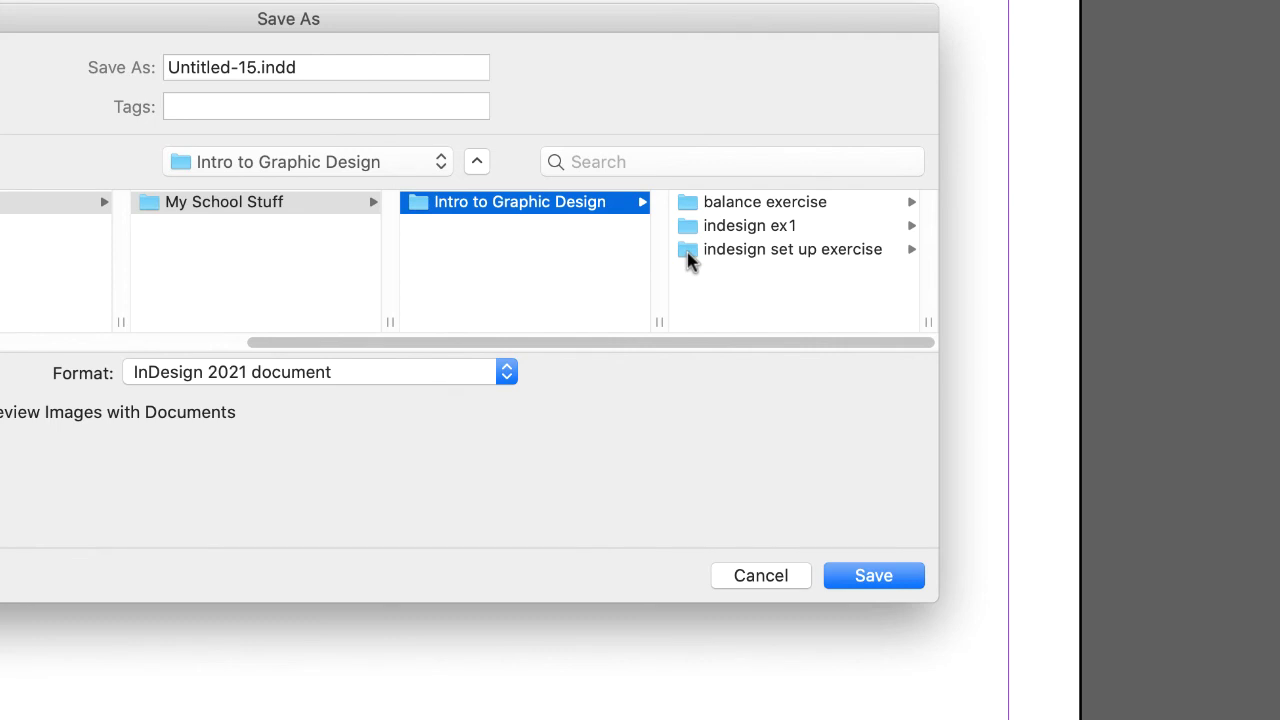
{"action": "left_click", "coordinate": [688, 252]}
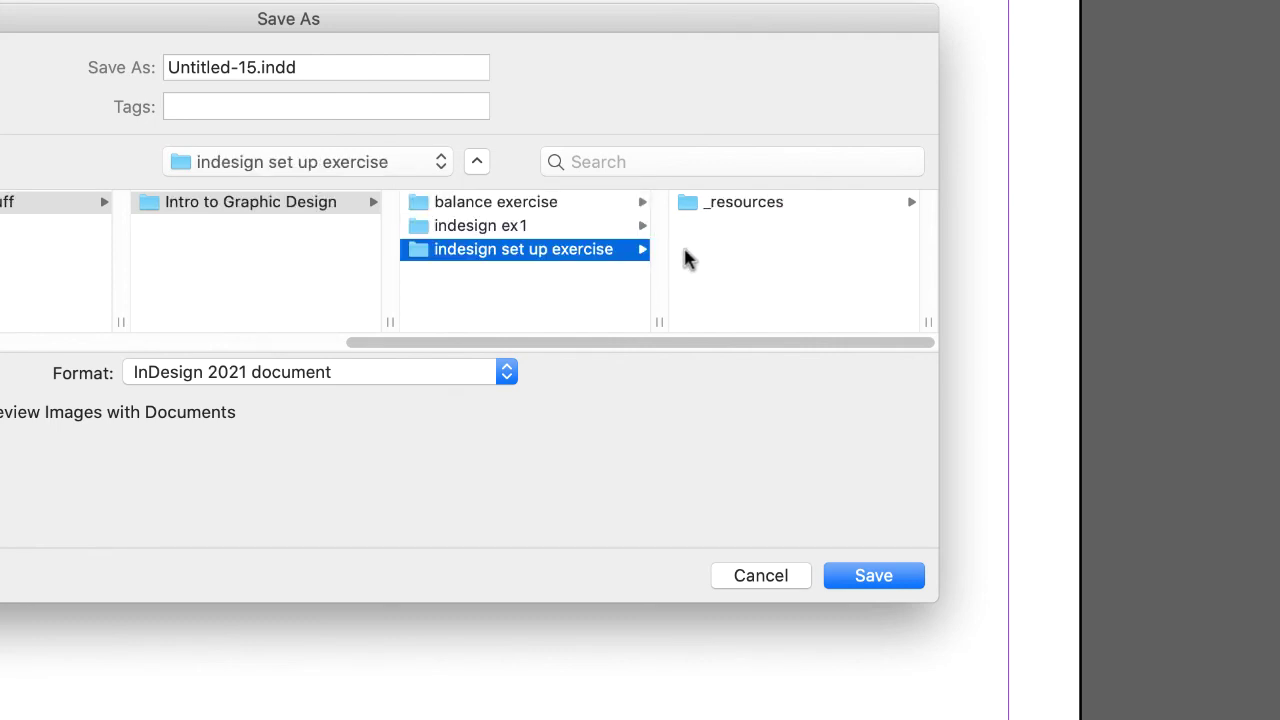
Step: Replace Untitled-15 with 'indesign setup' plus the student's name and save
{"action": "left_click", "coordinate": [250, 80]}
{"action": "left_click_drag", "start_coordinate": [257, 73], "coordinate": [96, 83]}
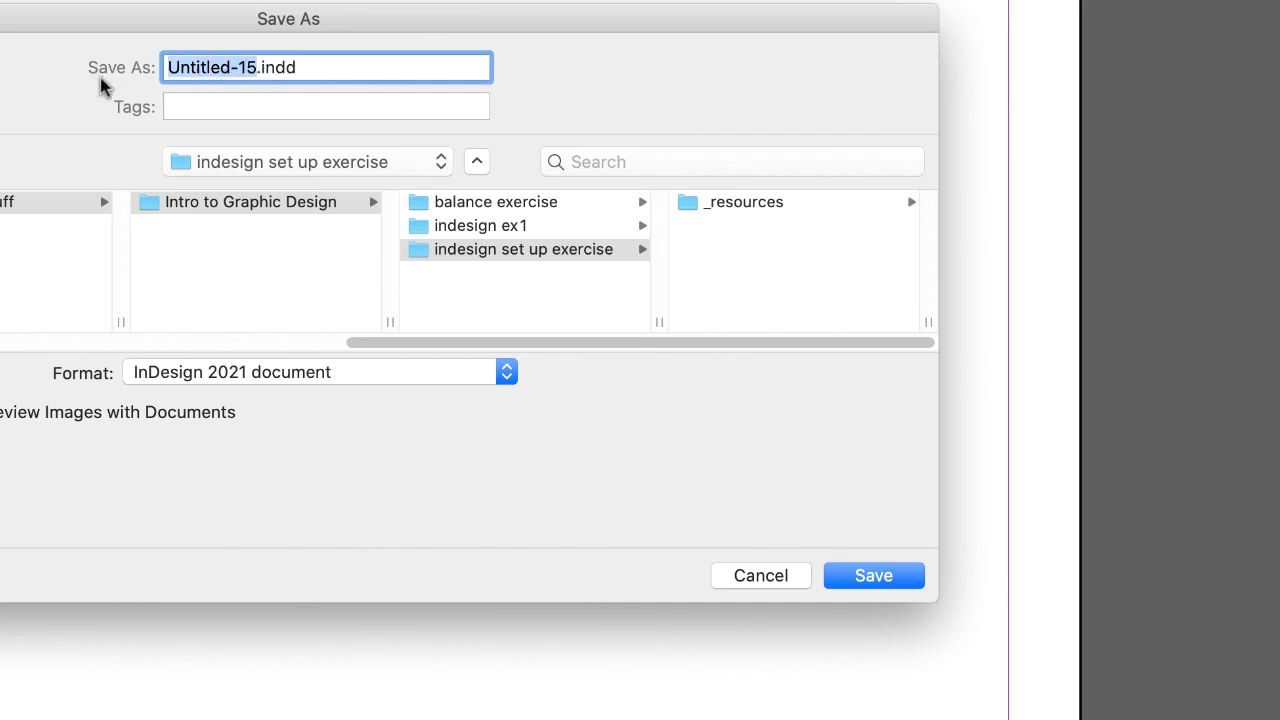
{"action": "type", "text": "indesign set"}
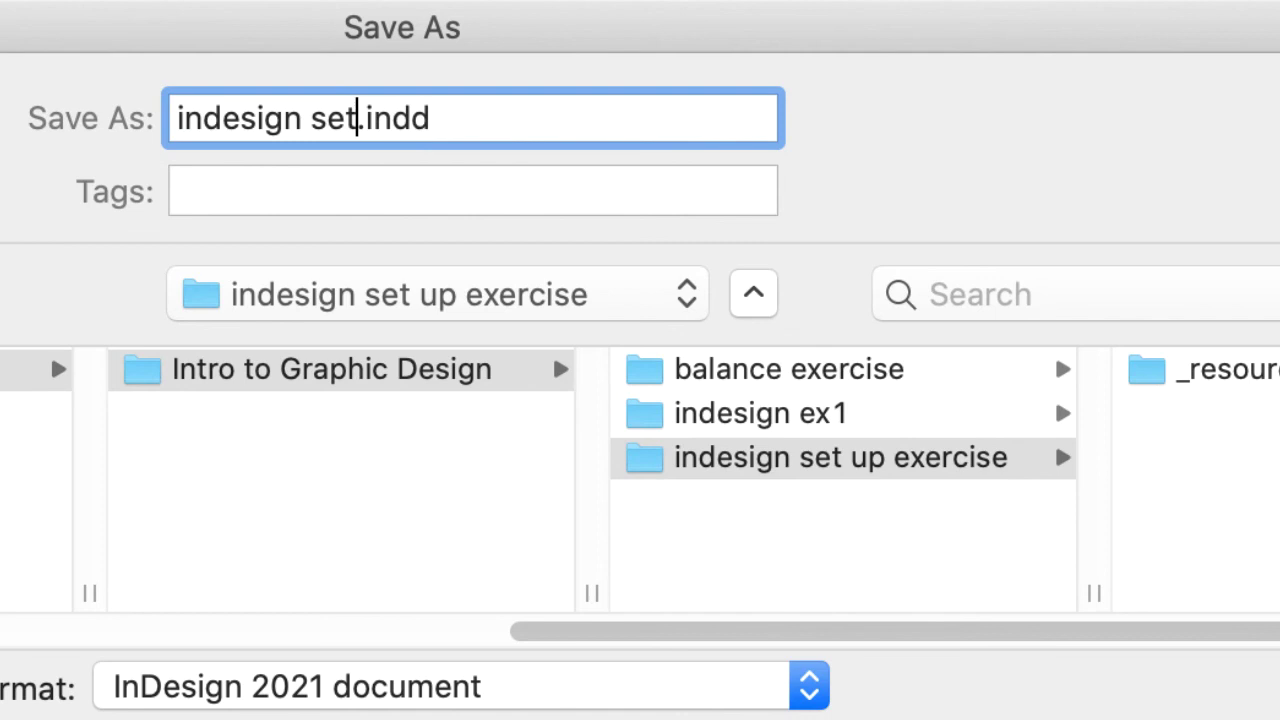
{"action": "type", "text": "up "}
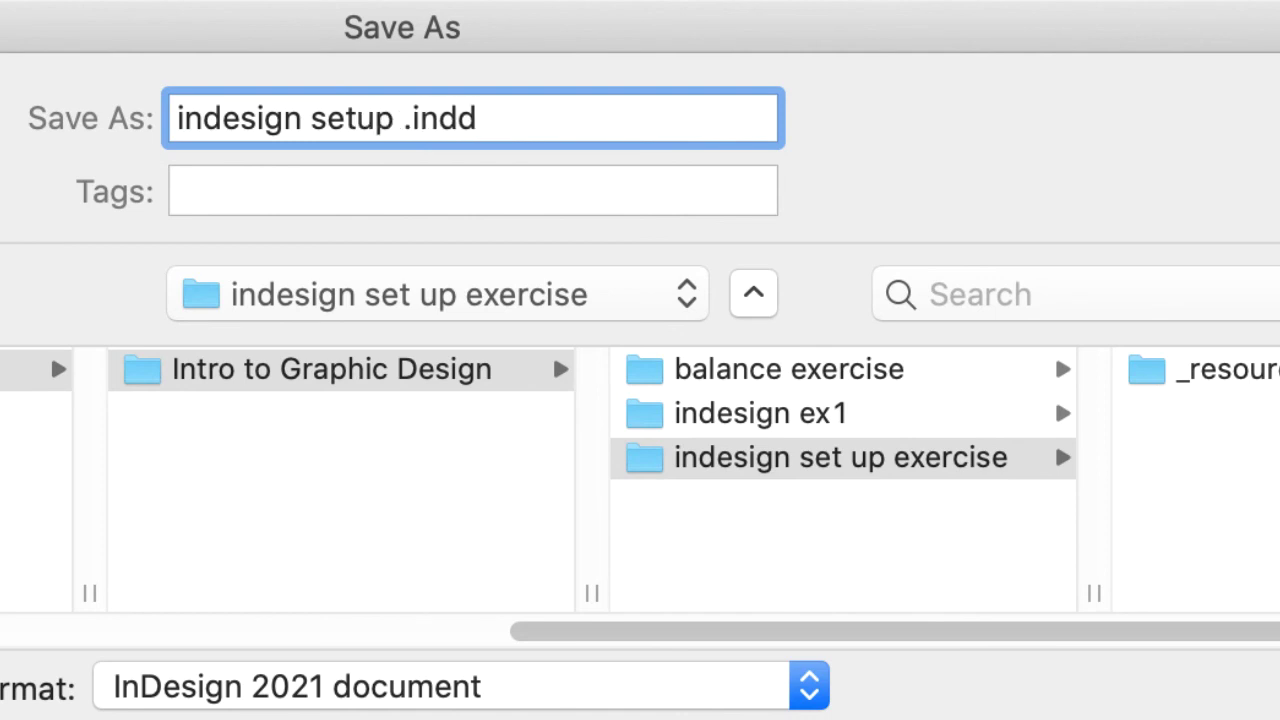
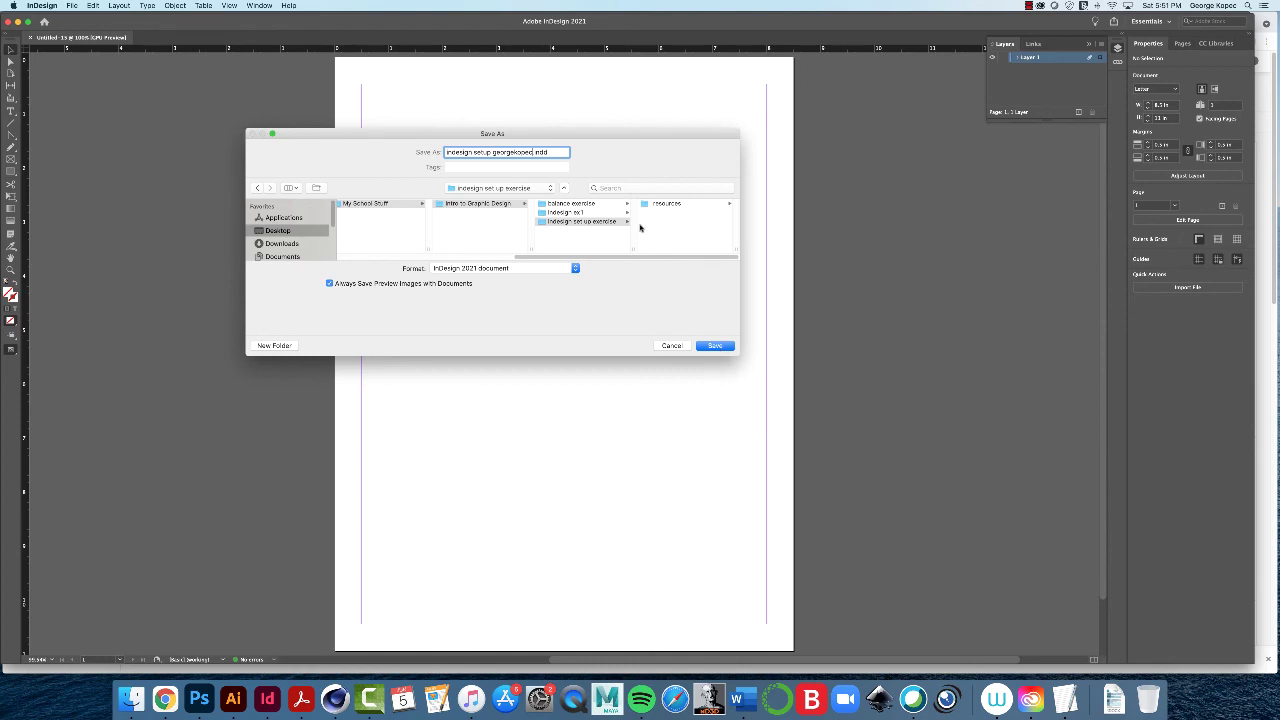
{"action": "left_click", "coordinate": [715, 346]}
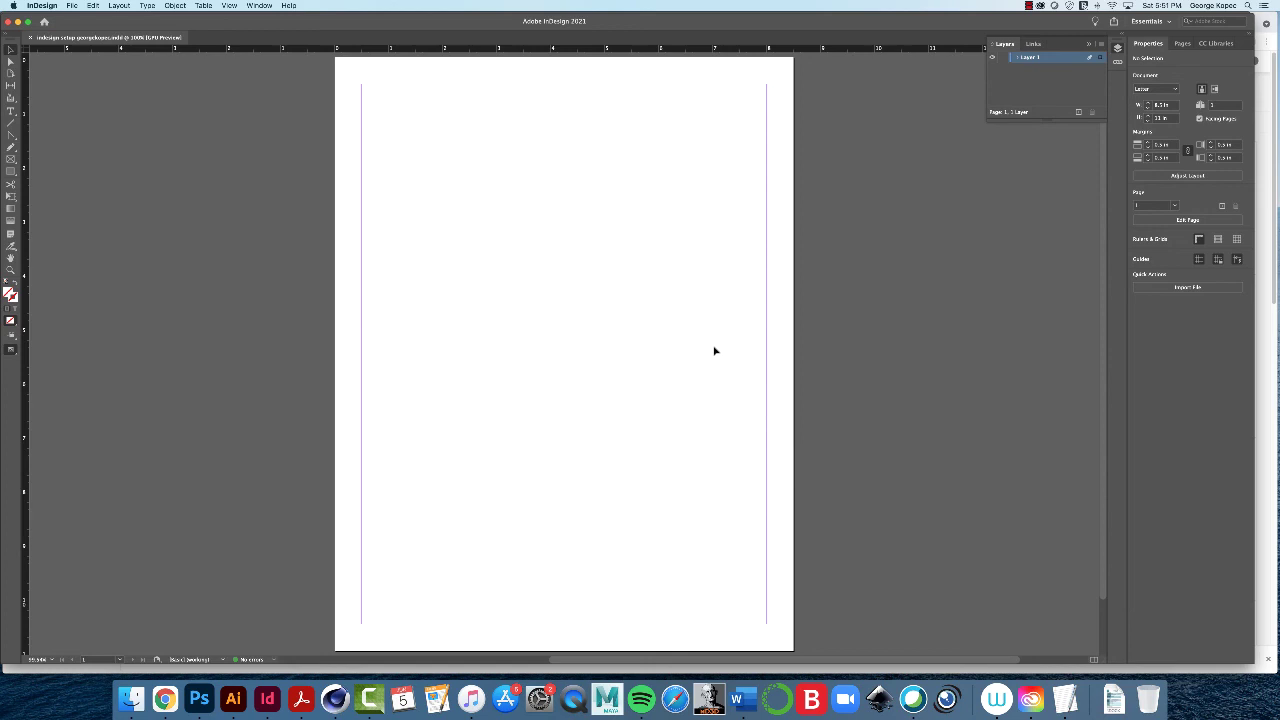